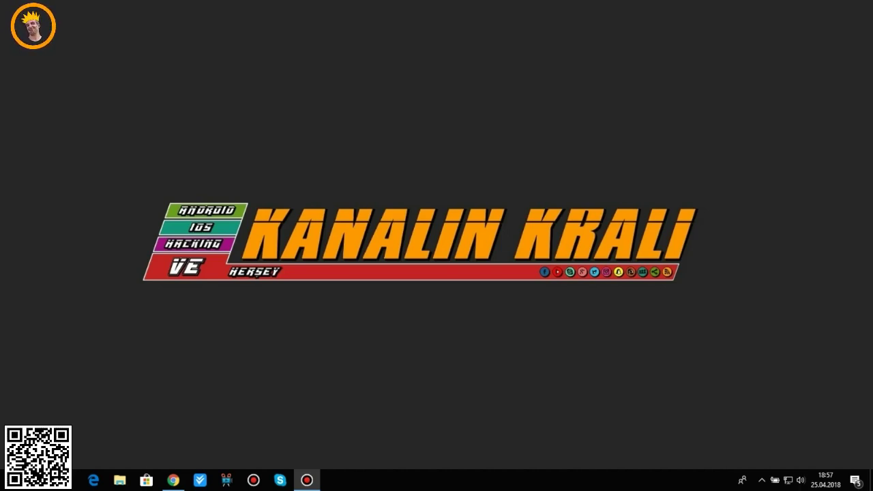
pyautogui.rightClick(398, 49)
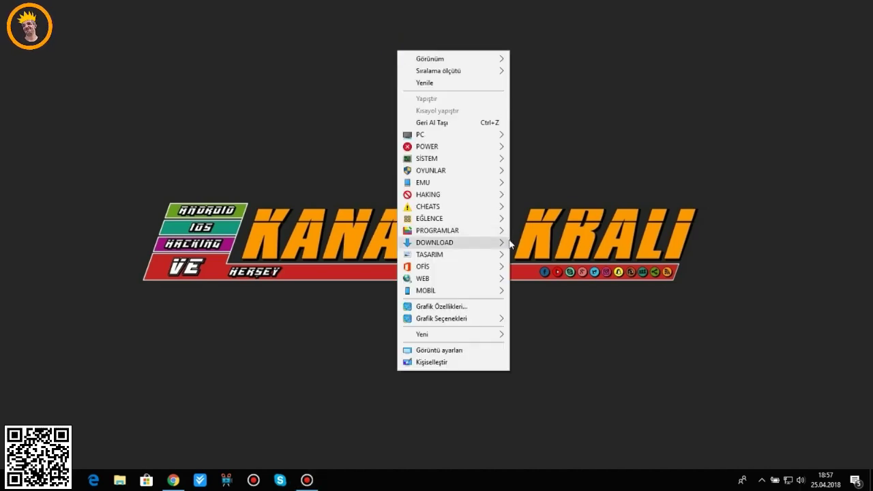
pyautogui.moveTo(464, 183)
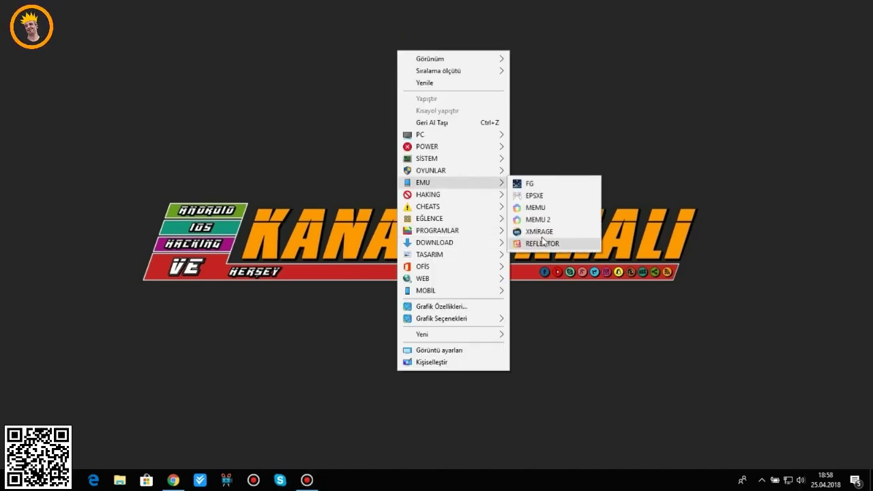
pyautogui.click(669, 212)
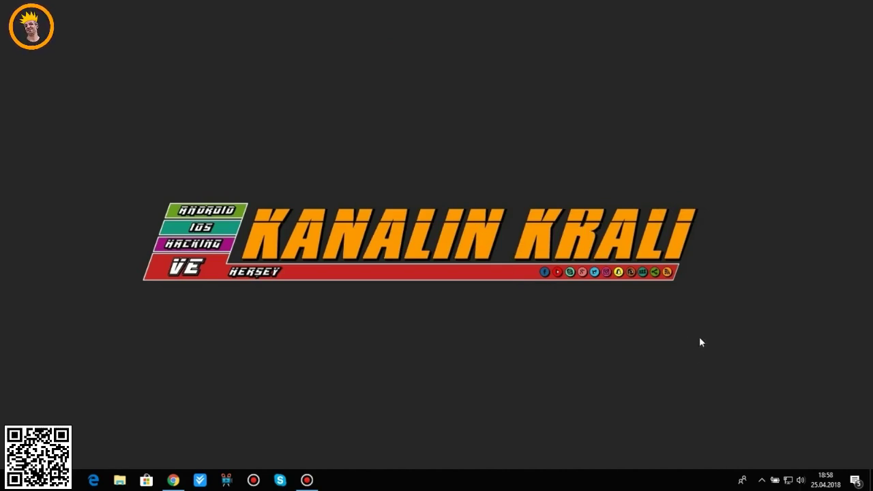
# - Open the X-Mirage services window from the hidden notification-area programs and move it slightly higher on the desktop
pyautogui.click(762, 481)
pyautogui.click(741, 458)
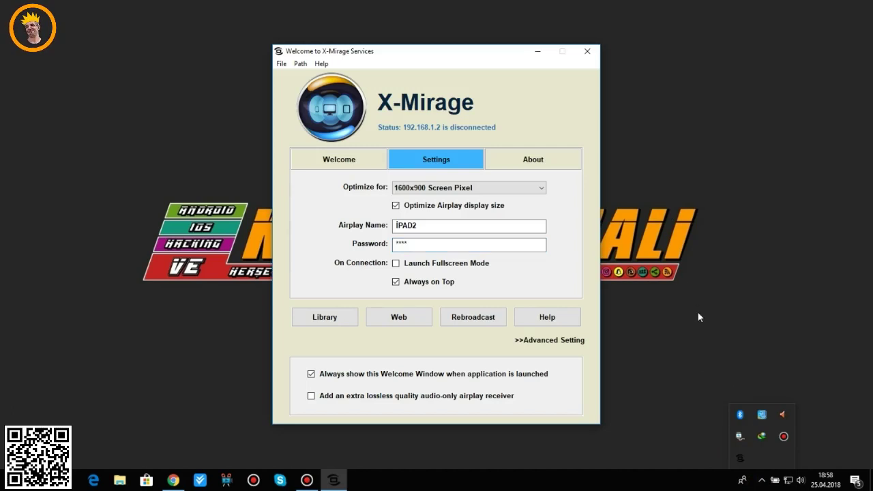
pyautogui.moveTo(465, 51)
pyautogui.mouseDown()
pyautogui.moveTo(464, 41)
pyautogui.moveTo(474, 39)
pyautogui.mouseUp()
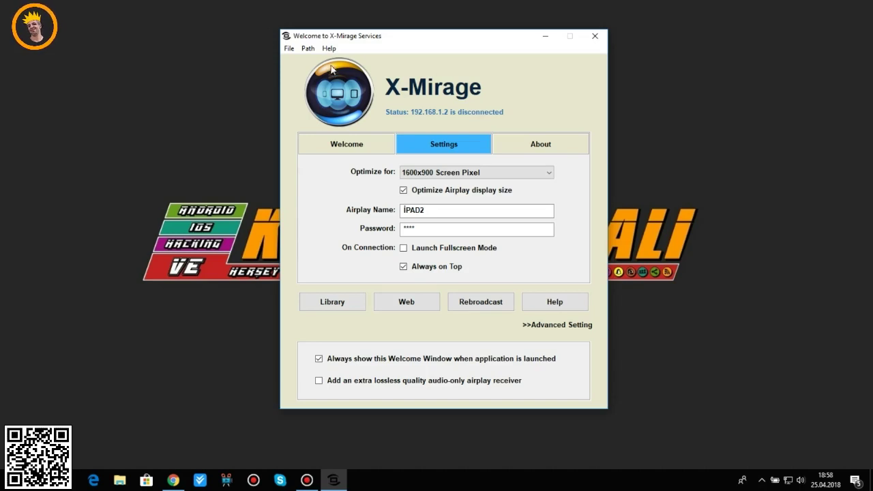
pyautogui.click(330, 49)
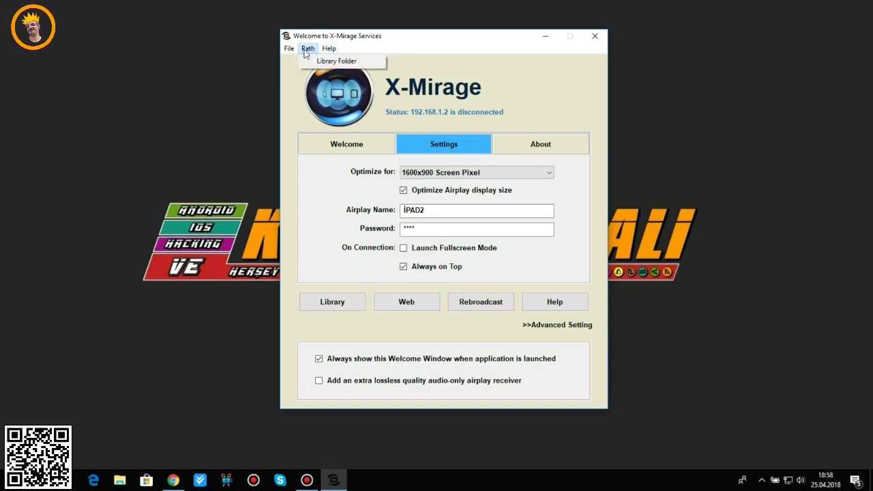
pyautogui.moveTo(289, 48)
pyautogui.click(329, 49)
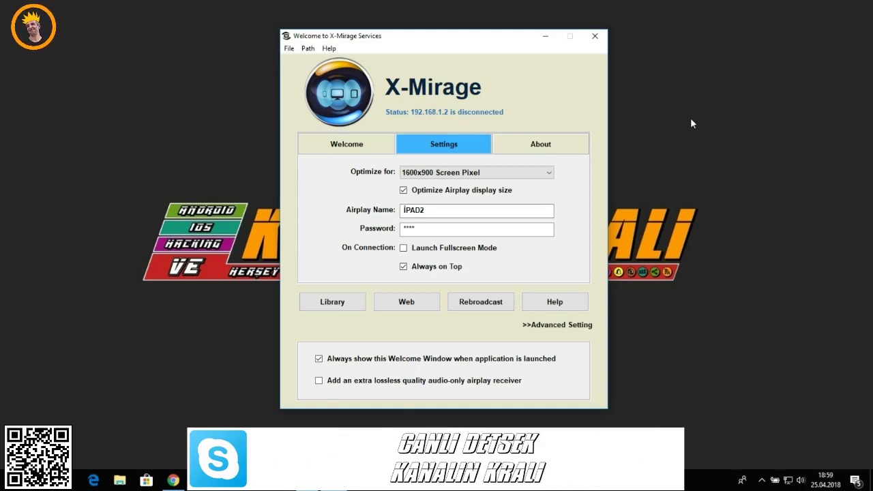
# - View the Welcome connection guides for iPad, iPhone and Mac, switching between the iOS 10 and iOS 9/8/7 instructions
pyautogui.click(346, 146)
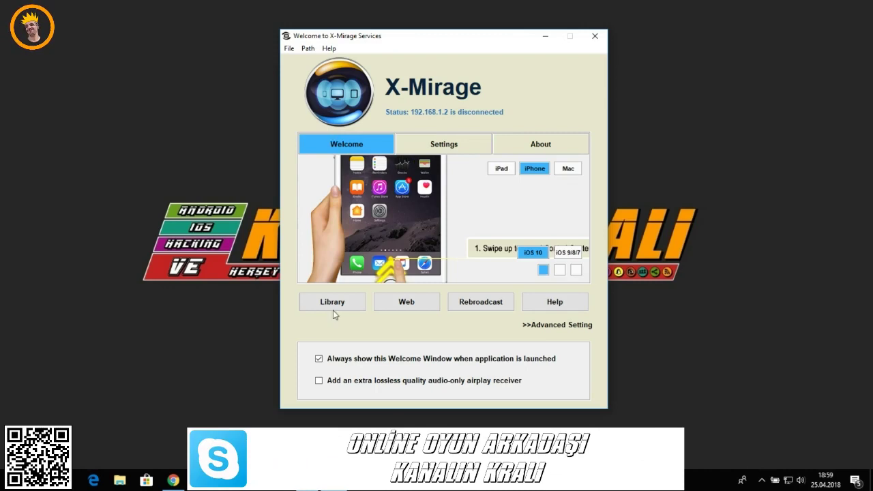
pyautogui.click(571, 255)
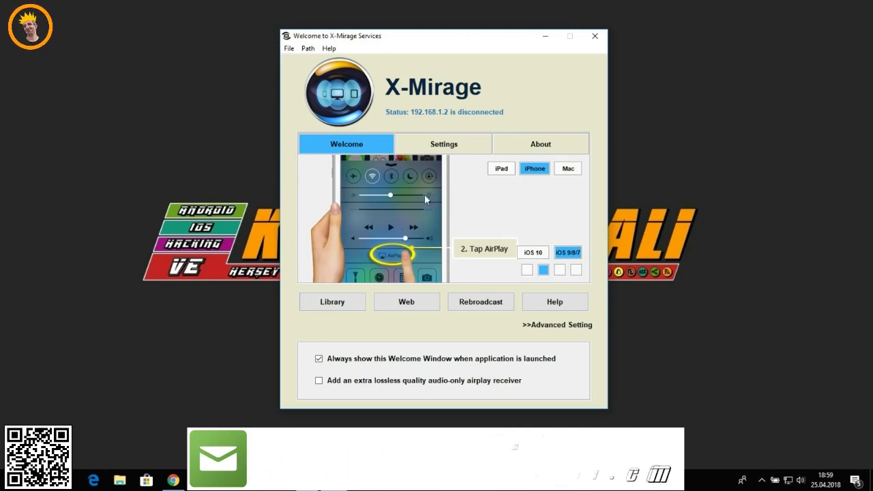
pyautogui.click(502, 169)
pyautogui.click(535, 169)
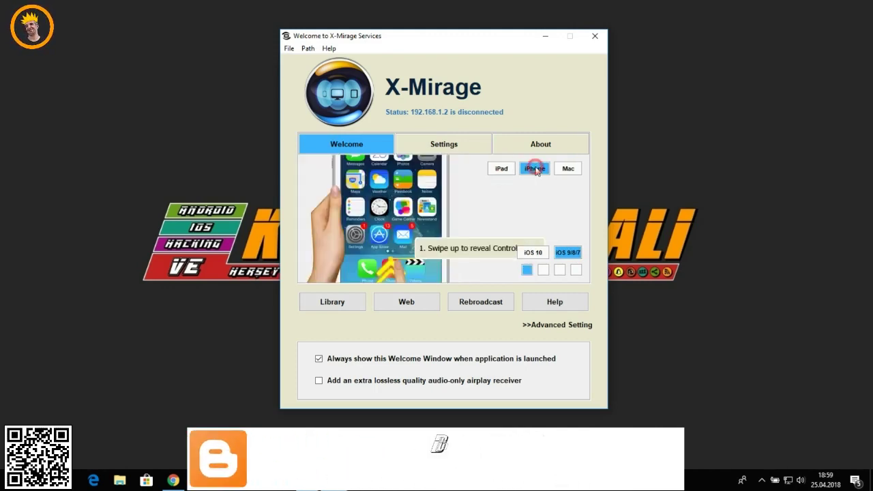
pyautogui.click(569, 169)
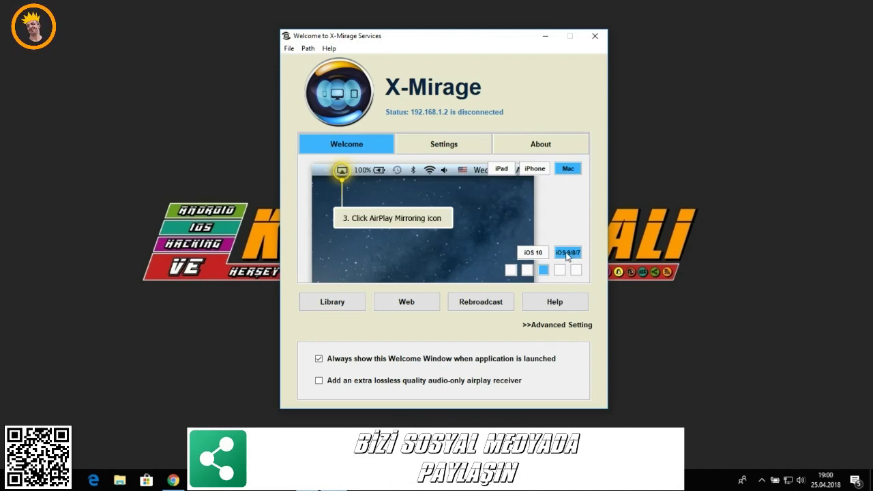
pyautogui.click(535, 169)
pyautogui.click(502, 169)
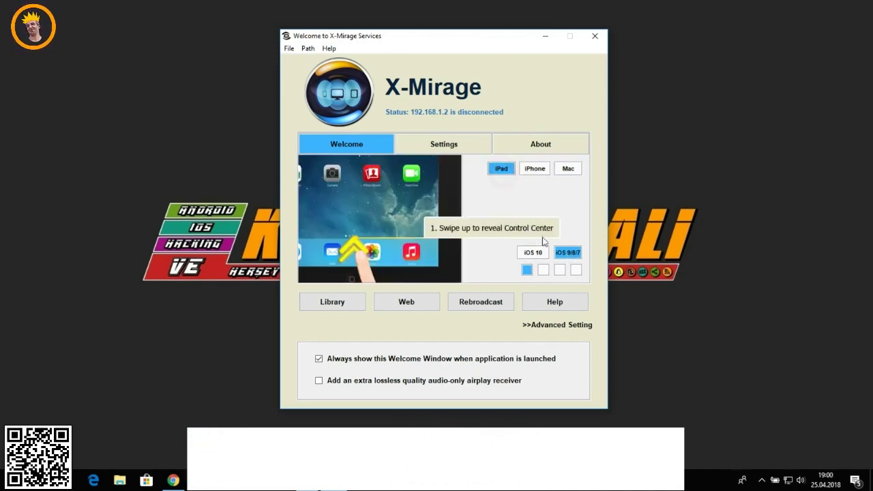
pyautogui.click(534, 253)
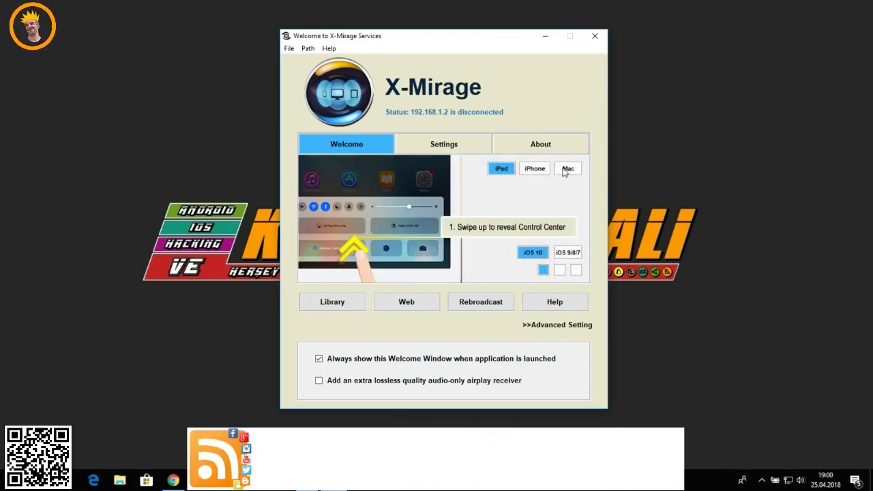
pyautogui.click(568, 169)
pyautogui.click(535, 169)
pyautogui.click(501, 169)
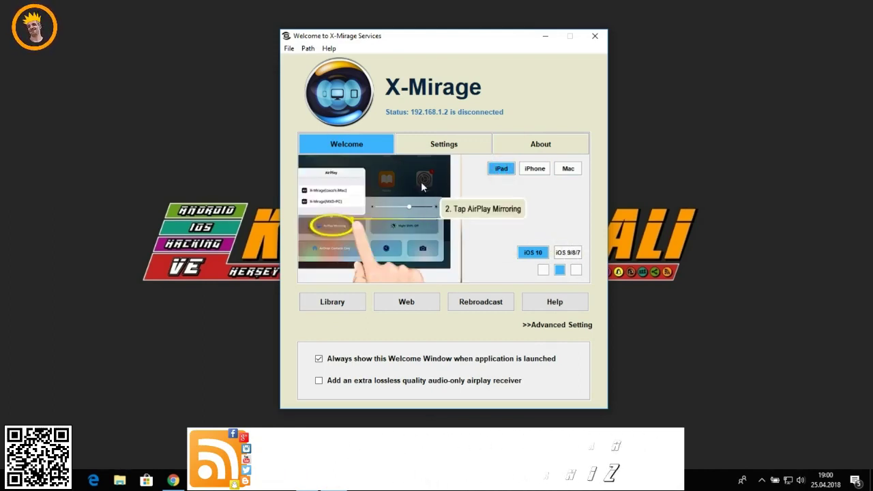
# - Set the display optimization in the X-Mirage settings to 1024x768 iPad2/New/Mini
pyautogui.click(442, 146)
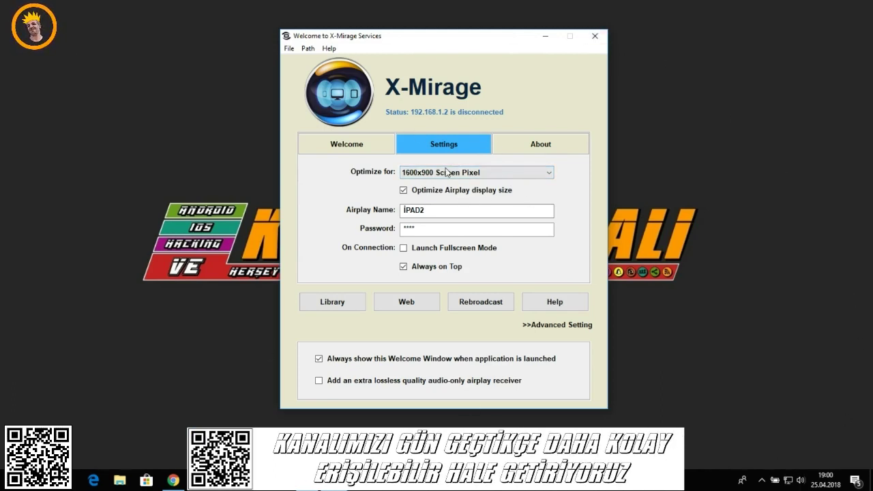
pyautogui.click(468, 174)
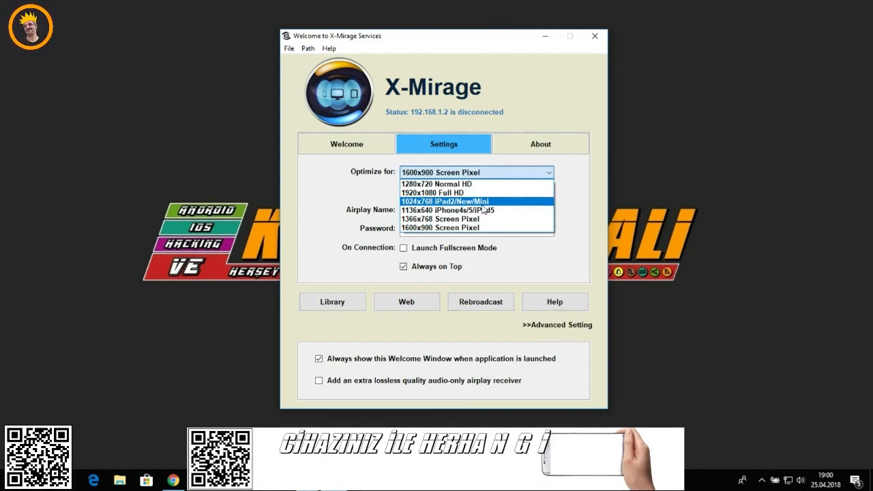
pyautogui.click(483, 202)
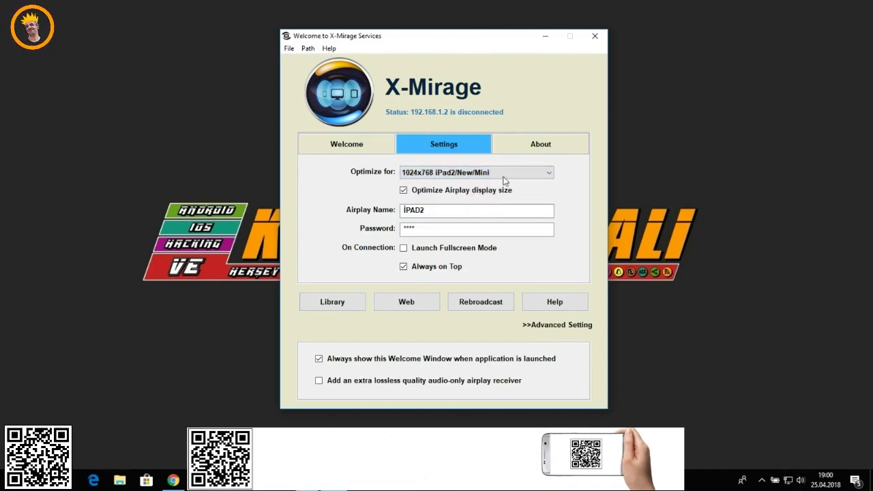
pyautogui.click(550, 172)
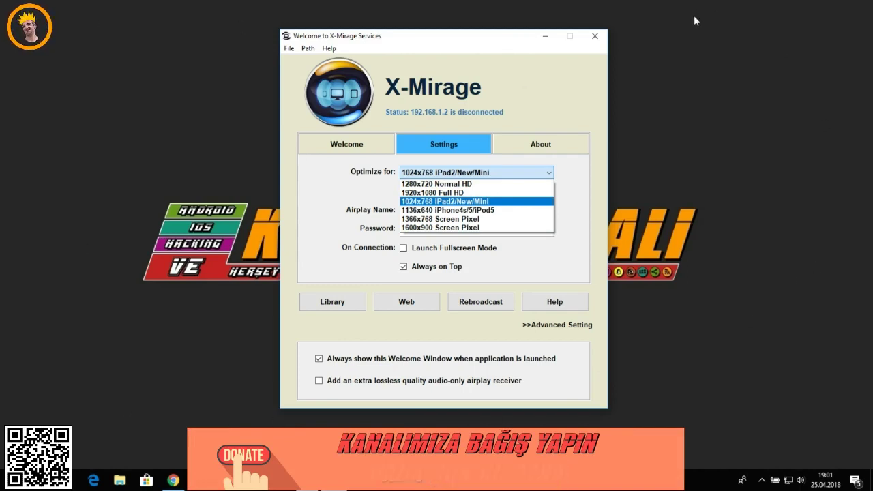
pyautogui.click(487, 204)
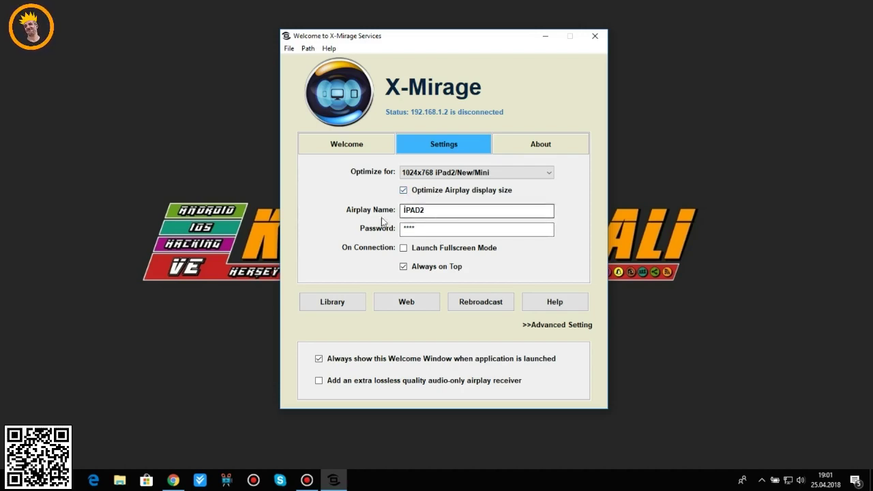
# - Review the configured Airplay name and reveal the connection password in the settings
pyautogui.moveTo(426, 211); pyautogui.dragTo(385, 216)
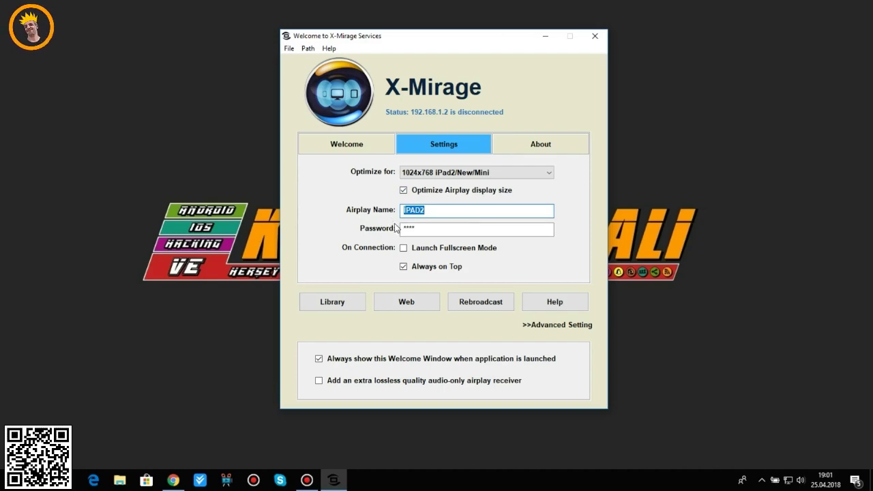
pyautogui.click(435, 210)
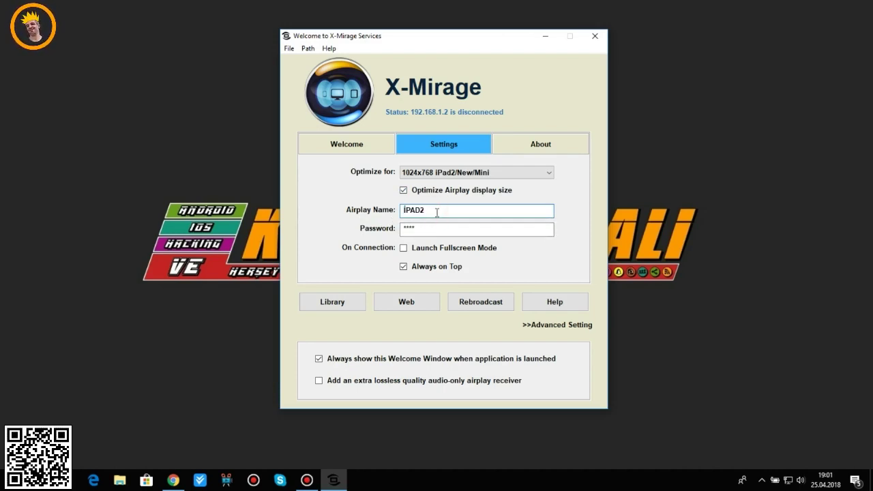
pyautogui.doubleClick(438, 212)
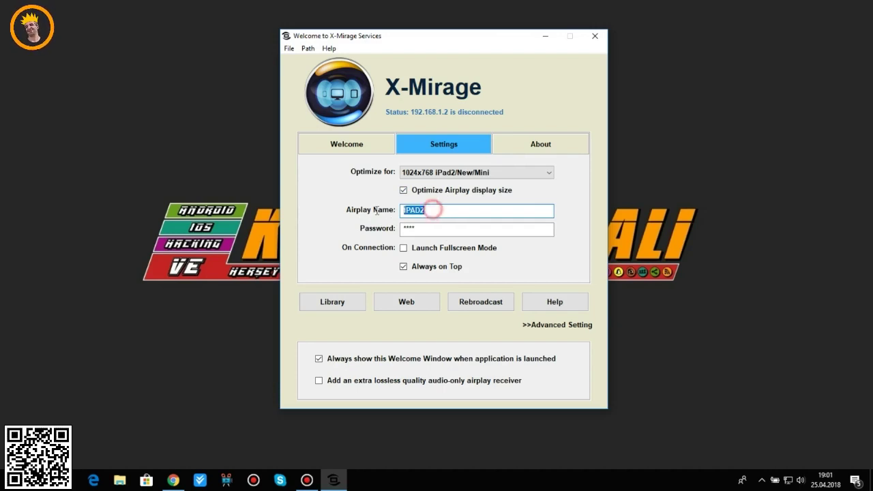
pyautogui.click(424, 229)
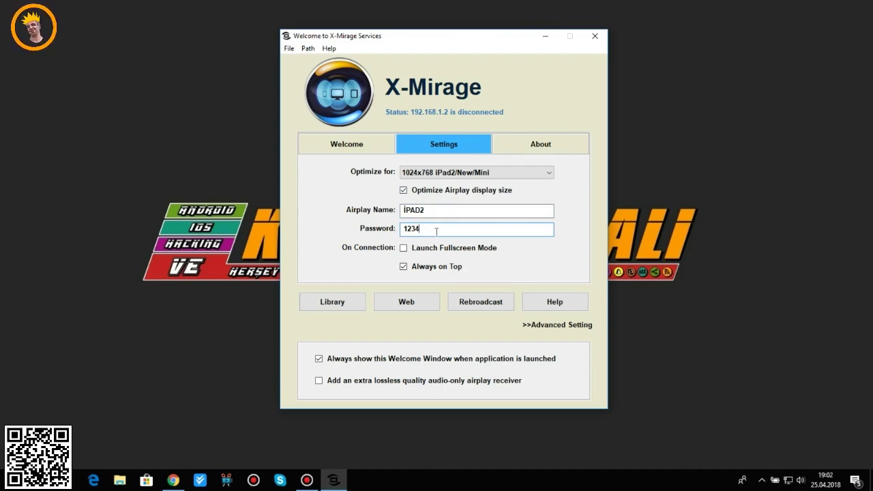
pyautogui.doubleClick(436, 230)
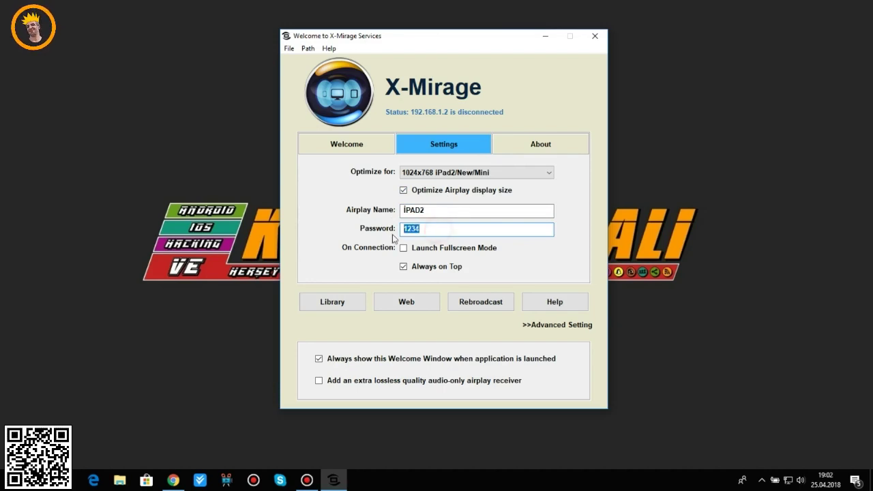
pyautogui.click(431, 231)
pyautogui.click(444, 211)
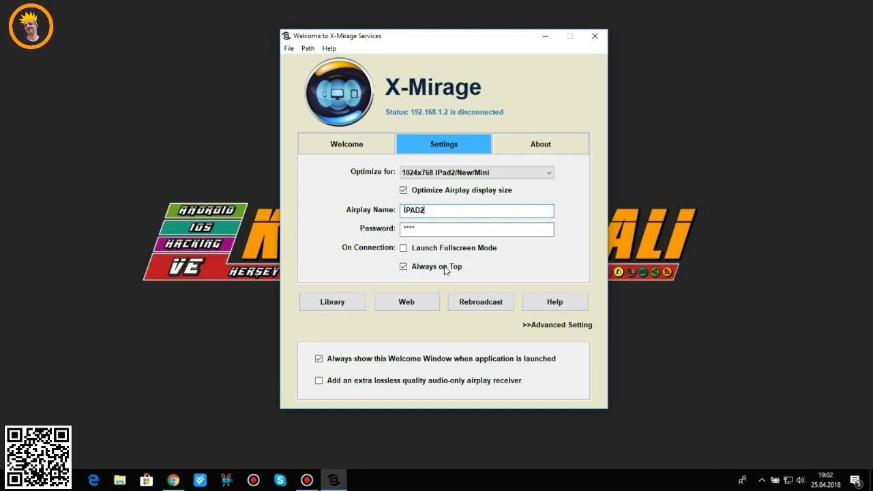
# - Look into the X-Mirage library folder, then collapse and expand the advanced settings section
pyautogui.click(337, 304)
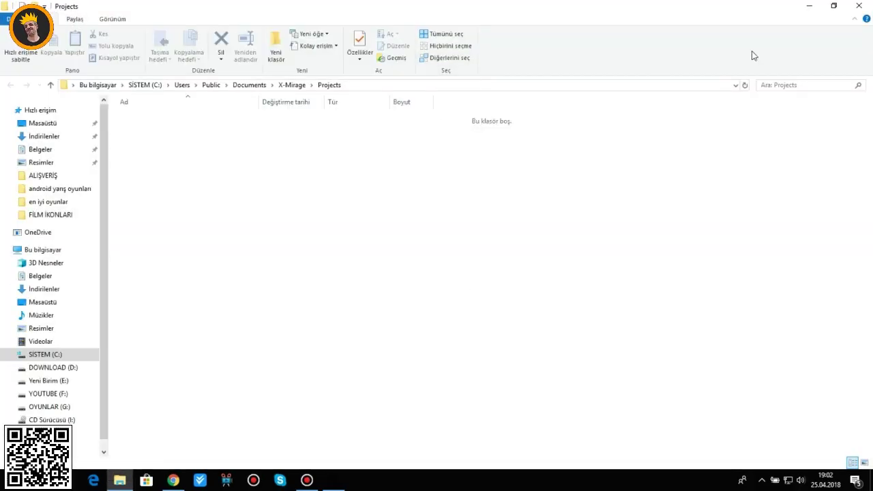
pyautogui.click(859, 6)
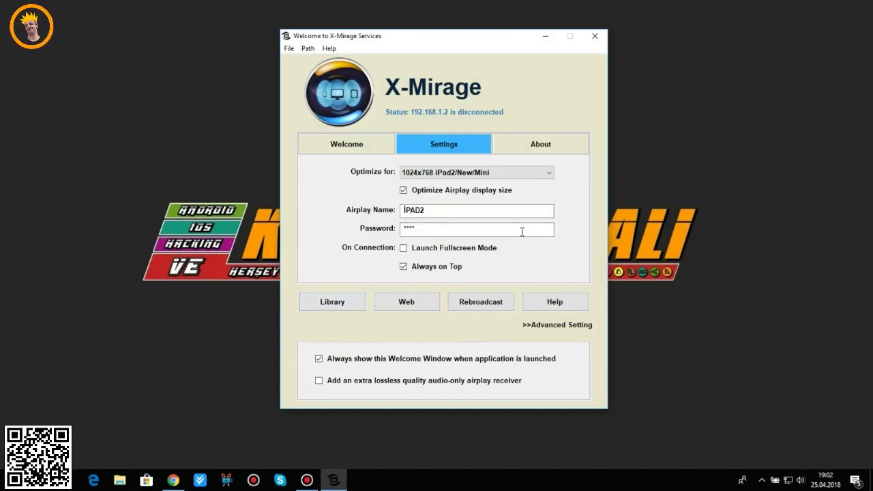
pyautogui.click(423, 307)
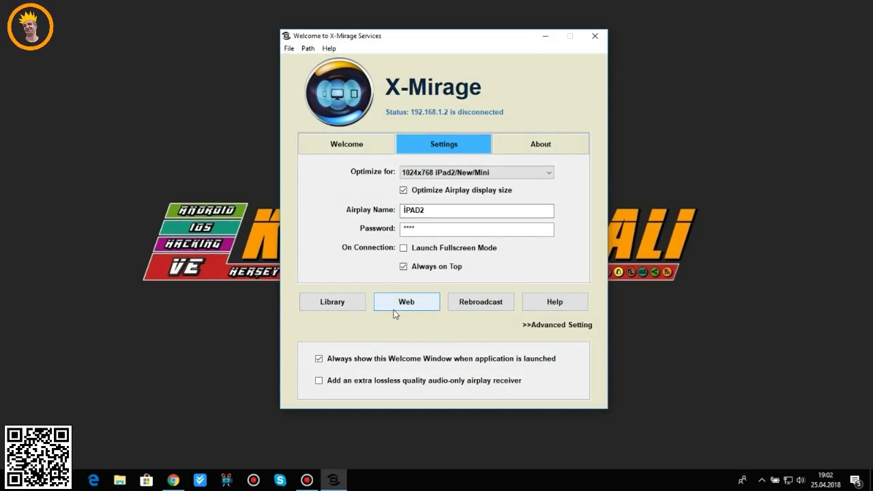
pyautogui.click(554, 325)
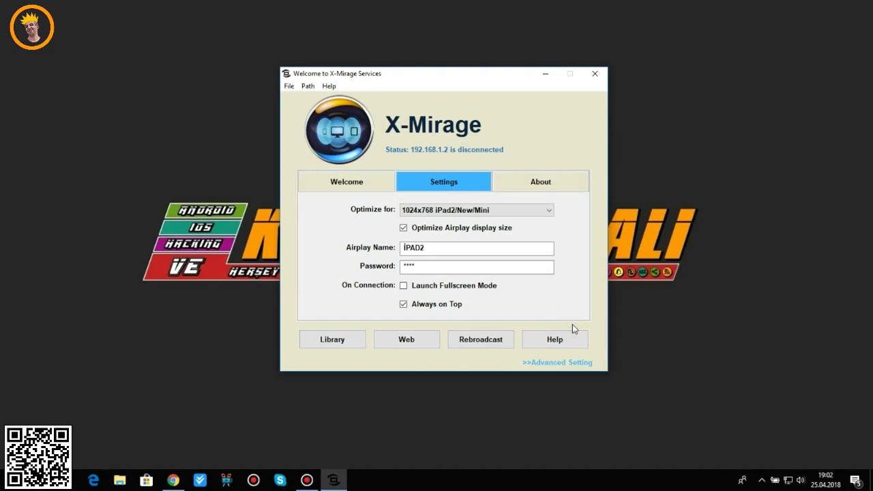
pyautogui.click(563, 362)
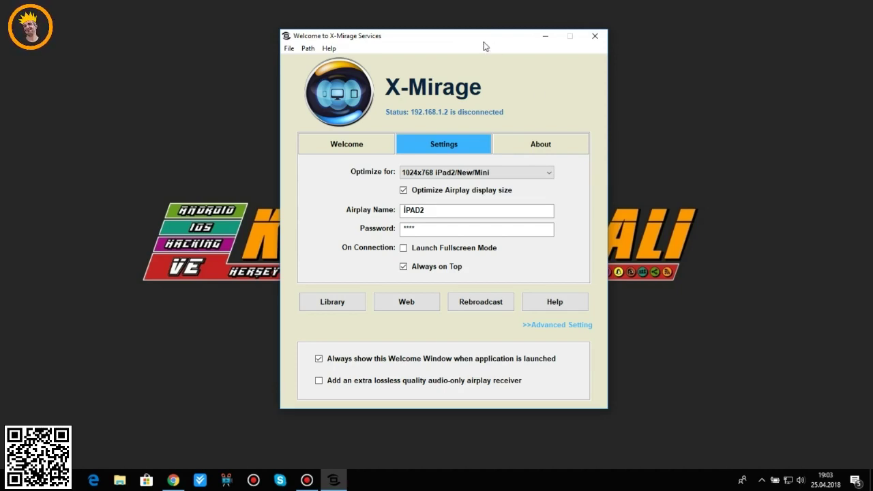
# - View the mirrored iPad screen in full screen, then return it to windowed mode
pyautogui.click(461, 211)
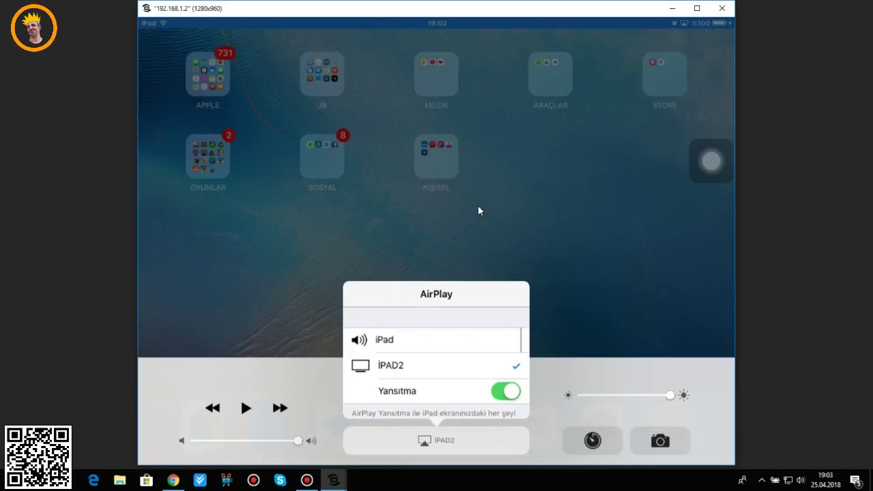
pyautogui.moveTo(473, 212)
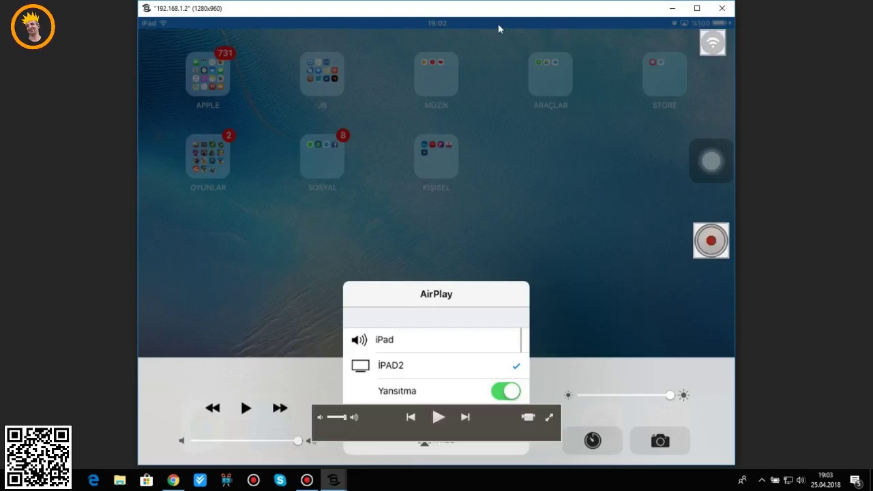
pyautogui.click(524, 9)
pyautogui.click(535, 270)
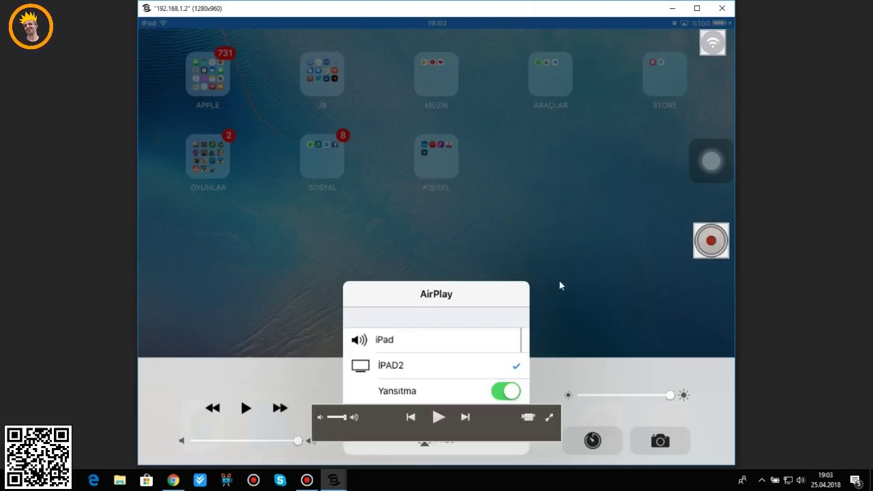
pyautogui.click(550, 418)
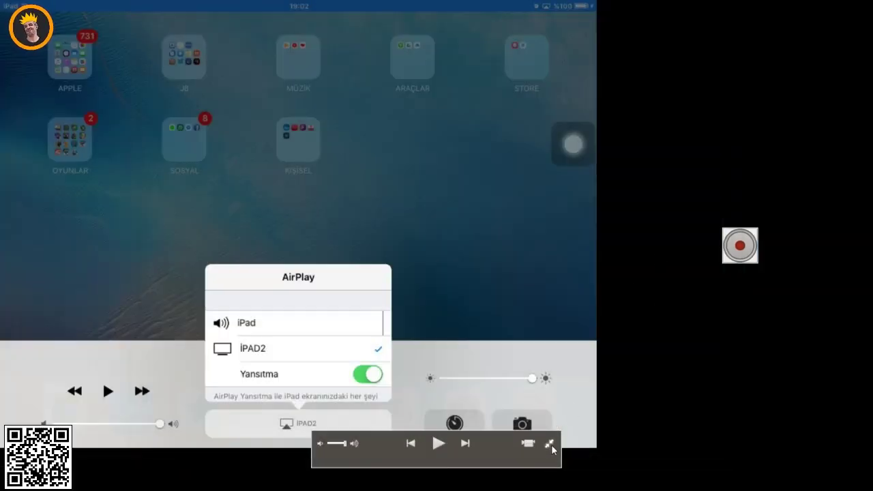
pyautogui.click(550, 444)
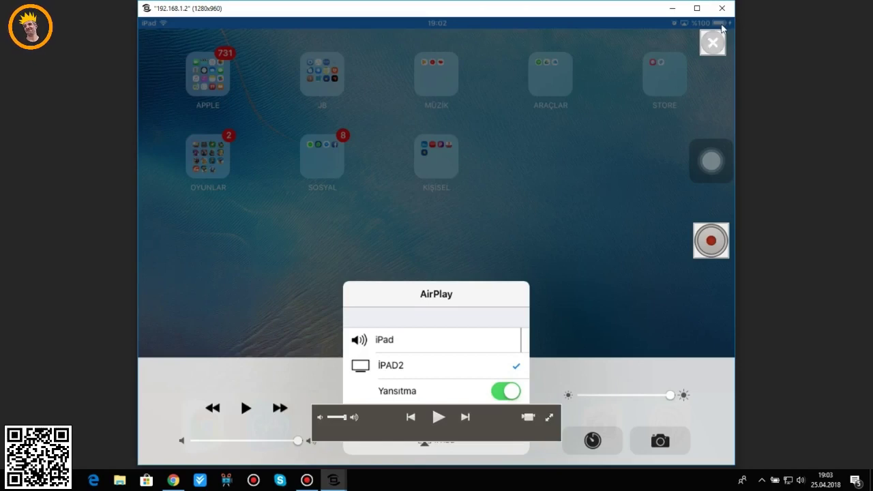
# - Close the mirrored iPad window and set the display optimization to 1600x900 Screen Pixel
pyautogui.click(728, 8)
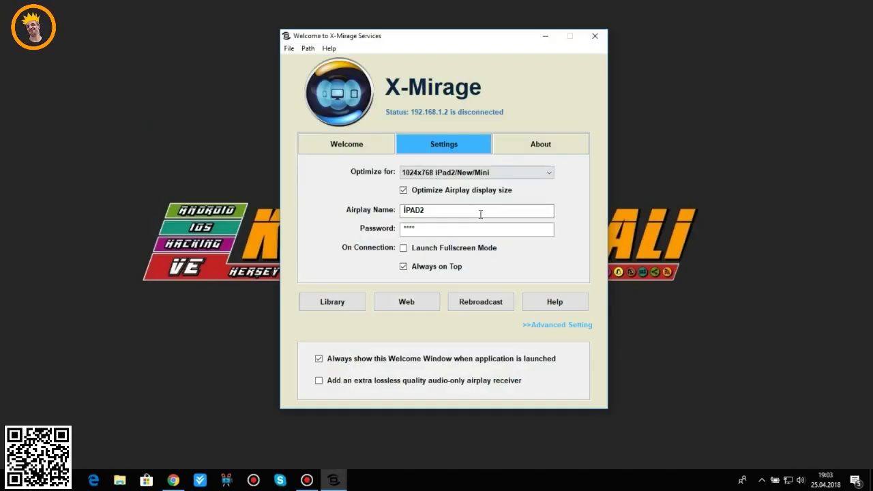
pyautogui.click(484, 173)
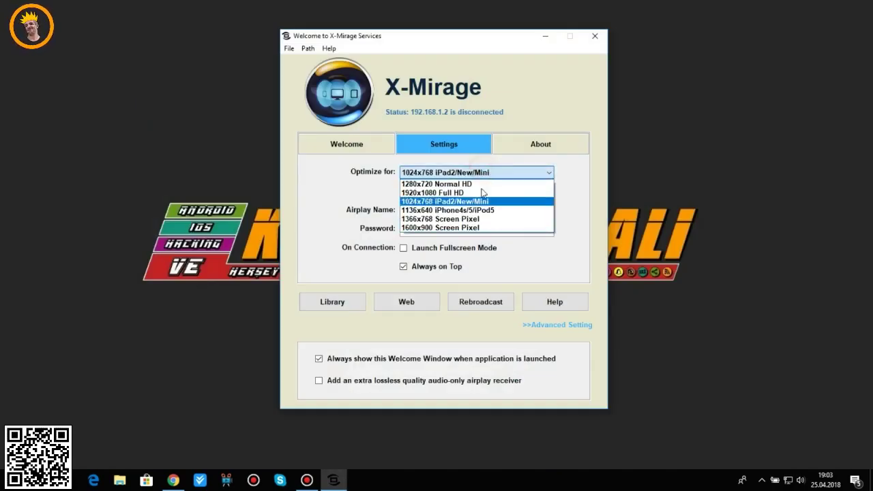
pyautogui.click(478, 227)
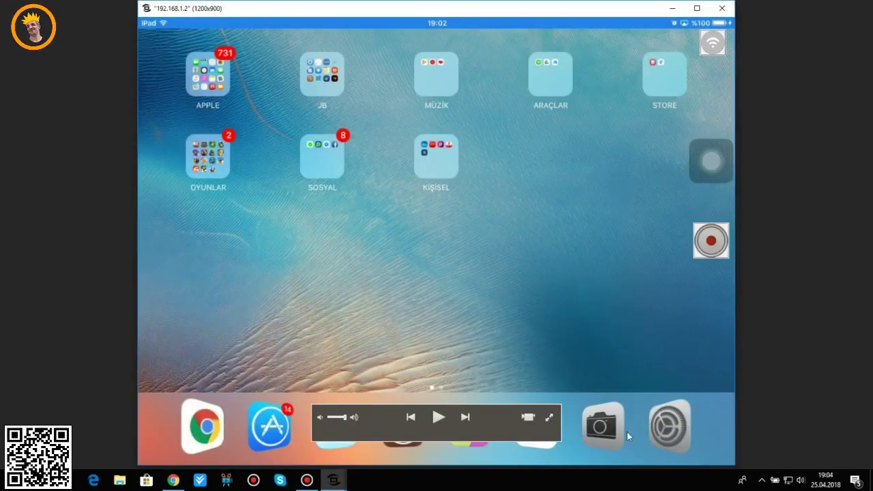
# - Examine the mirrored iPad display in full screen, then move its window aside, maximize it and restore it
pyautogui.click(552, 418)
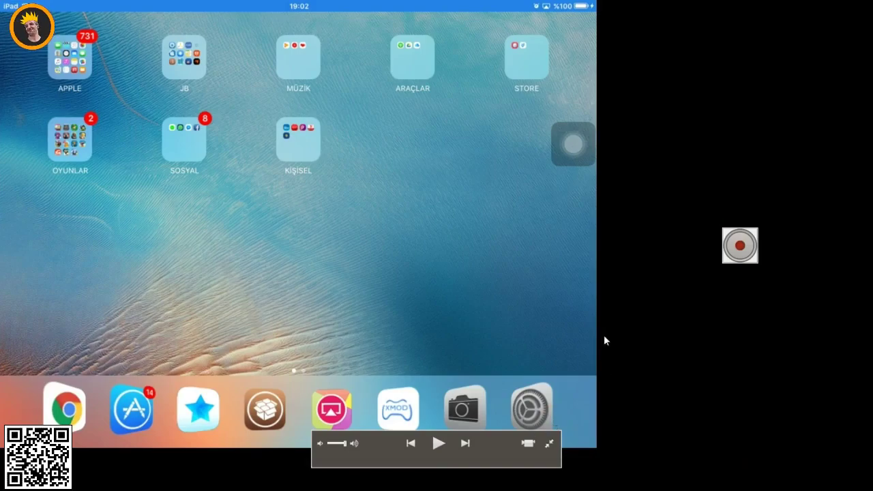
pyautogui.click(550, 444)
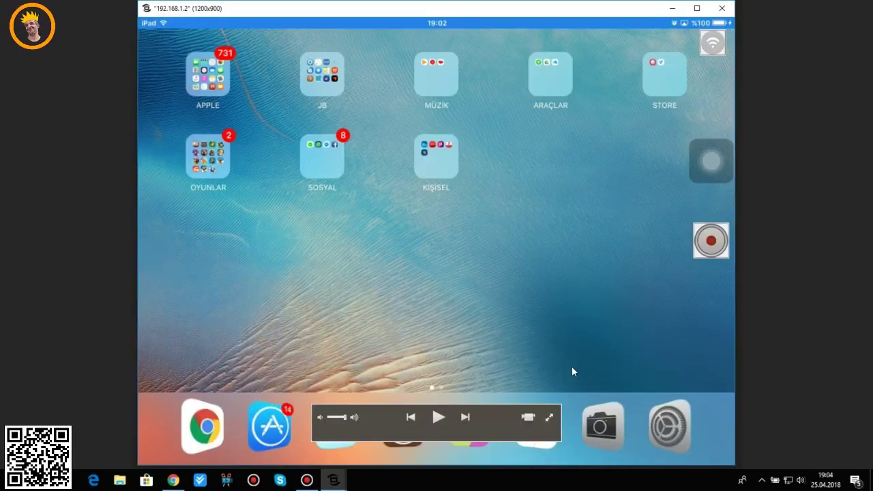
pyautogui.moveTo(468, 13); pyautogui.dragTo(589, 21)
pyautogui.moveTo(500, 20)
pyautogui.moveTo(497, 120)
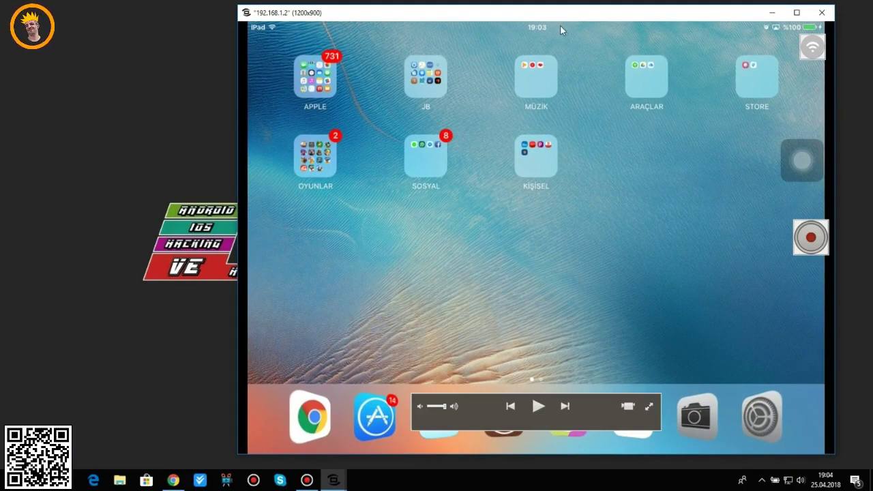
pyautogui.doubleClick(581, 12)
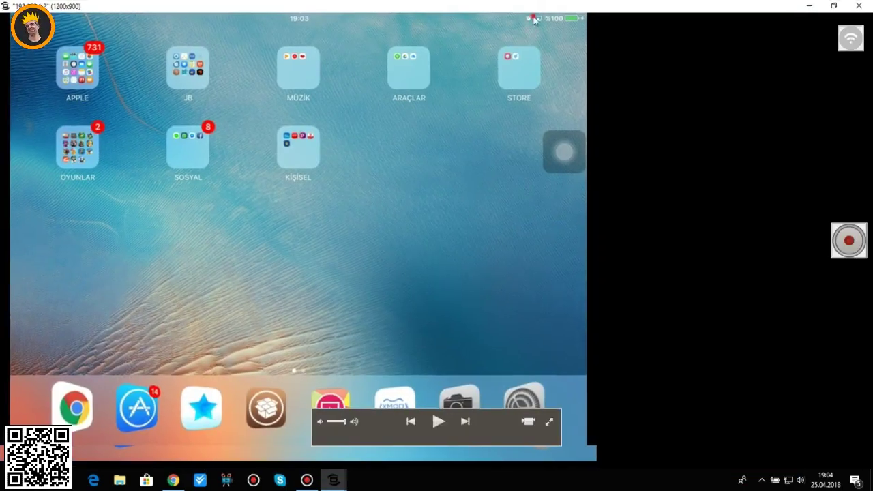
pyautogui.doubleClick(534, 18)
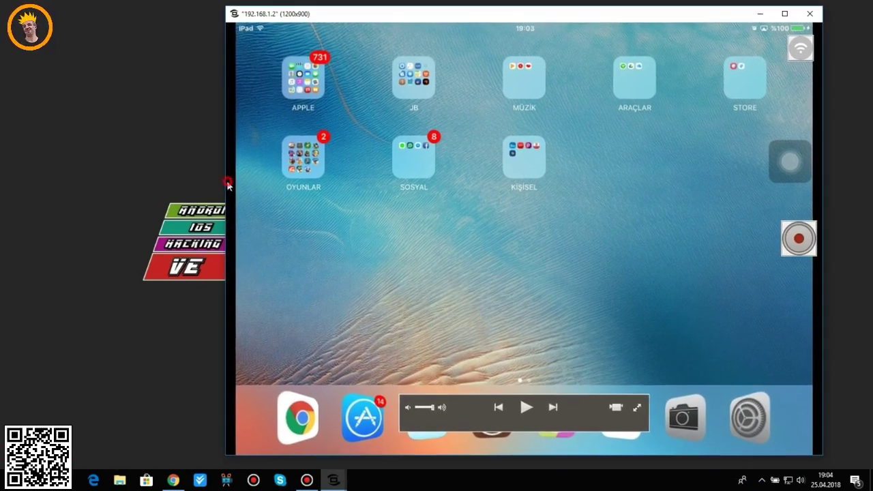
pyautogui.moveTo(225, 181)
pyautogui.mouseDown()
pyautogui.moveTo(250, 176)
pyautogui.moveTo(206, 173)
pyautogui.moveTo(227, 173)
pyautogui.mouseUp()
pyautogui.moveTo(629, 380)
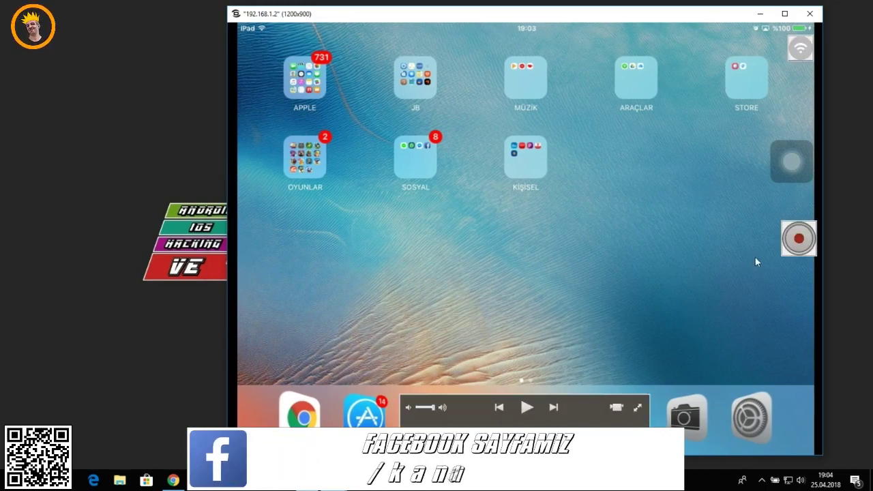
# - Record a short clip of the mirrored iPad screen, then stop the recording
pyautogui.click(799, 240)
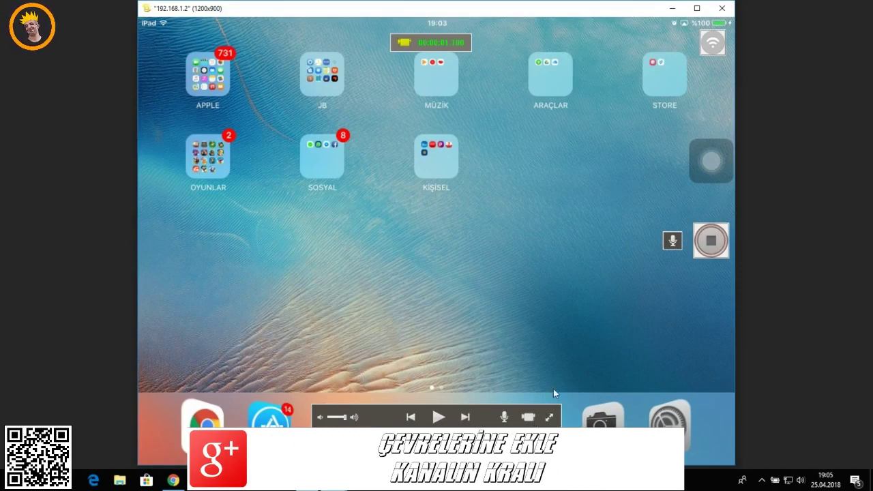
pyautogui.click(710, 244)
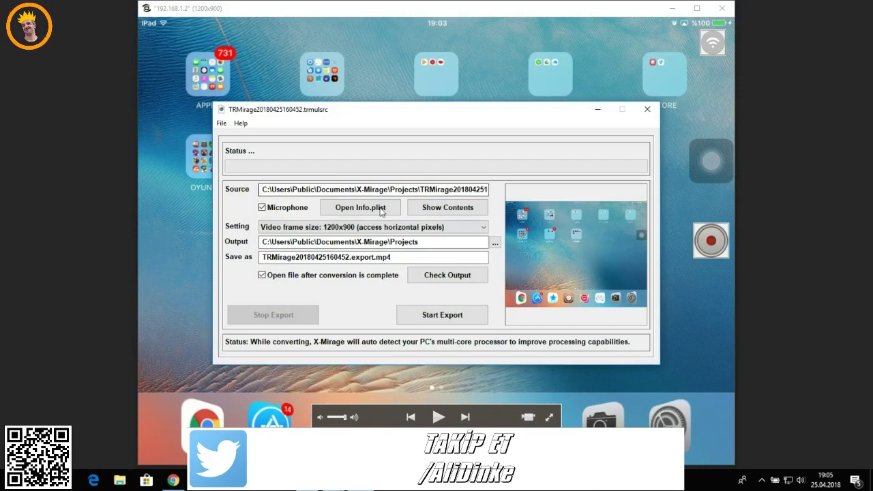
# - Move the export window clear, check the output file name and open the video frame size options
pyautogui.moveTo(516, 120); pyautogui.dragTo(550, 82)
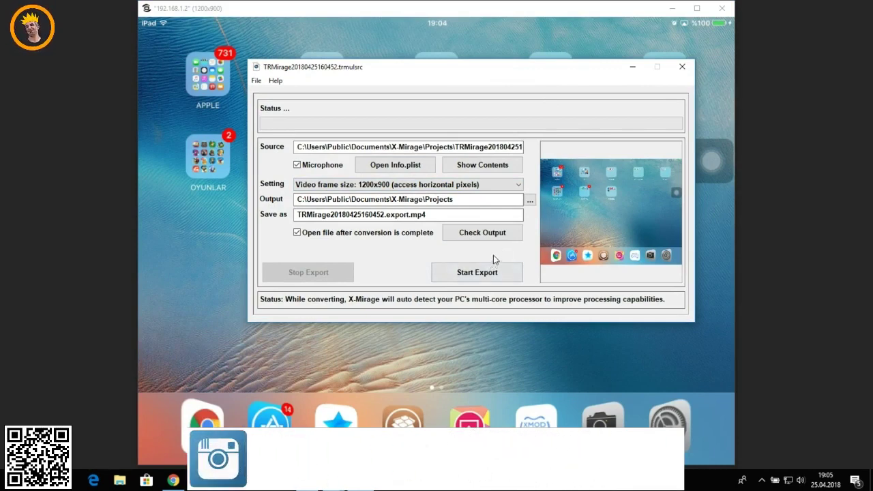
pyautogui.click(331, 217)
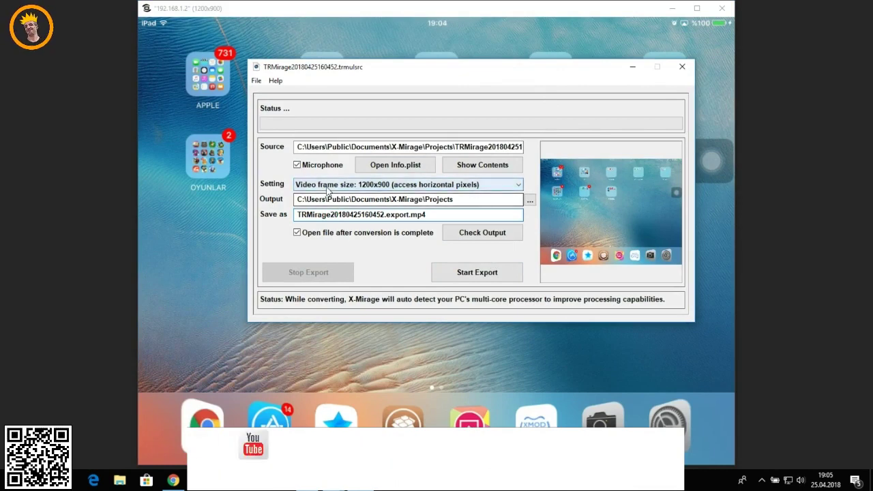
pyautogui.click(328, 185)
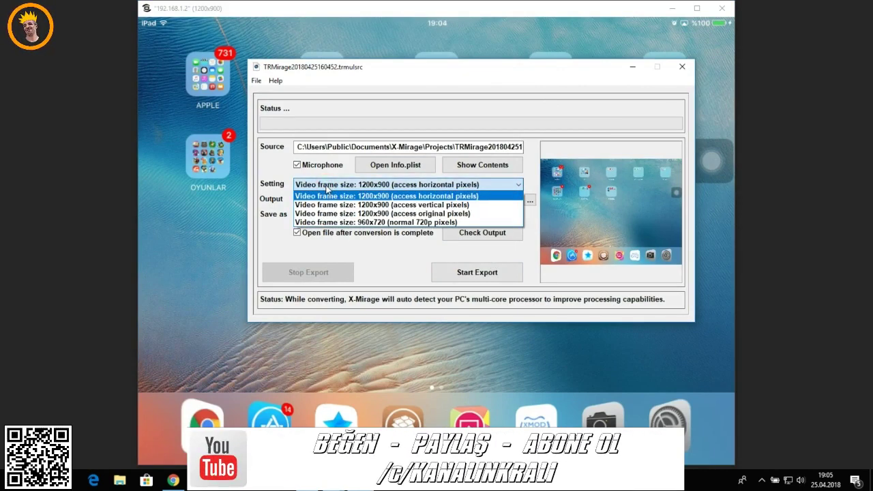